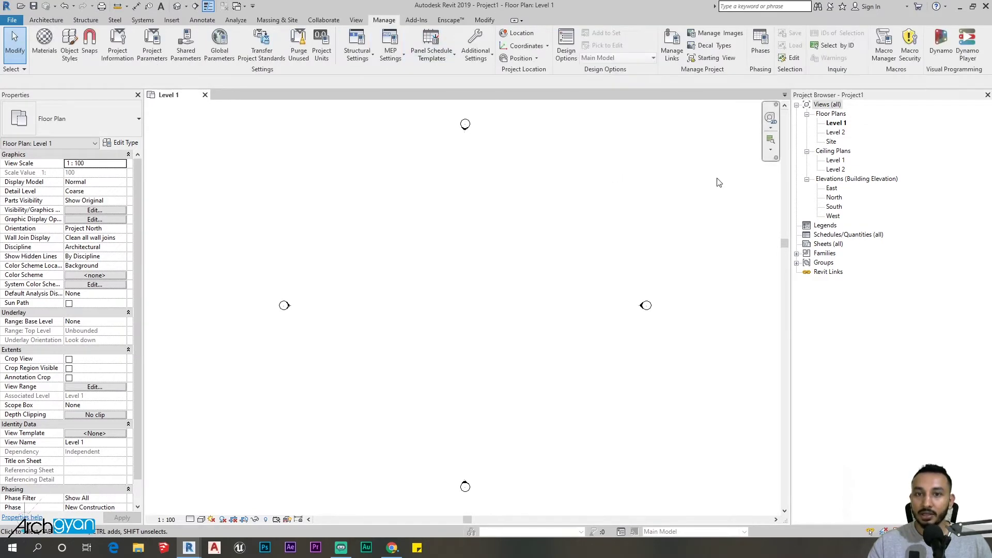
Launch Dynamo and place the Grid.RenameNumerical and Grid.RenameAlphanumerical nodes
left_click(940, 47)
left_click(431, 283)
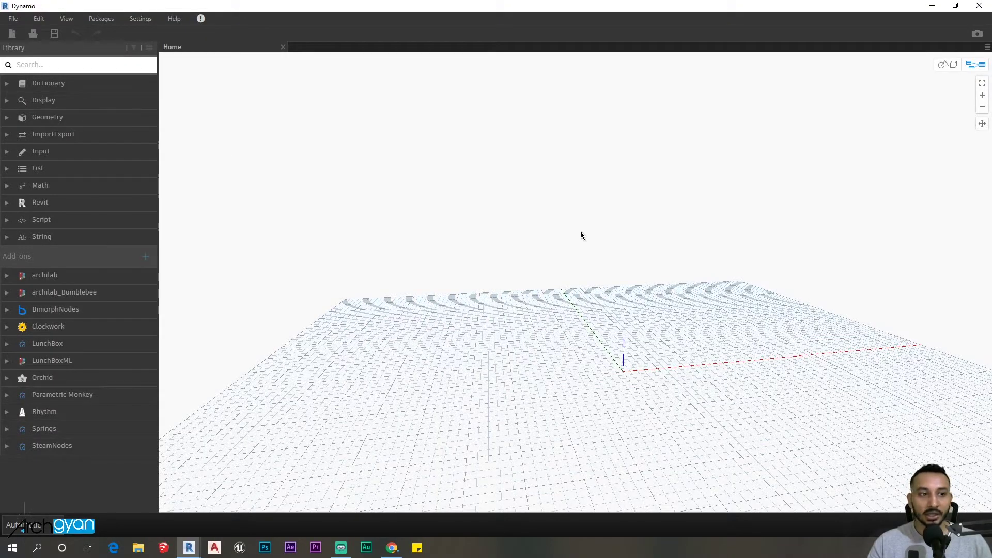
right_click(581, 231)
type("grid rename")
left_click(655, 268)
right_click(617, 242)
type("grid renu")
left_click(649, 203)
left_click_drag(697, 239, 776, 310)
Add Grid.ByStartPointEndPoint and Point.ByCoordinates nodes to the canvas
right_click(497, 175)
type("grid")
type(" bystart")
left_click(570, 211)
left_click_drag(605, 225, 637, 226)
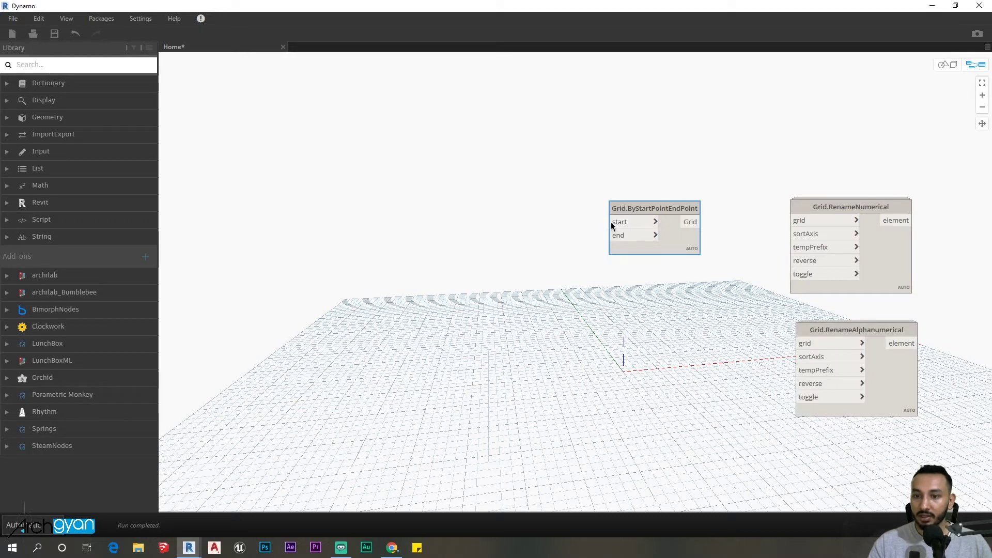
right_click(478, 201)
type("point")
left_click(499, 287)
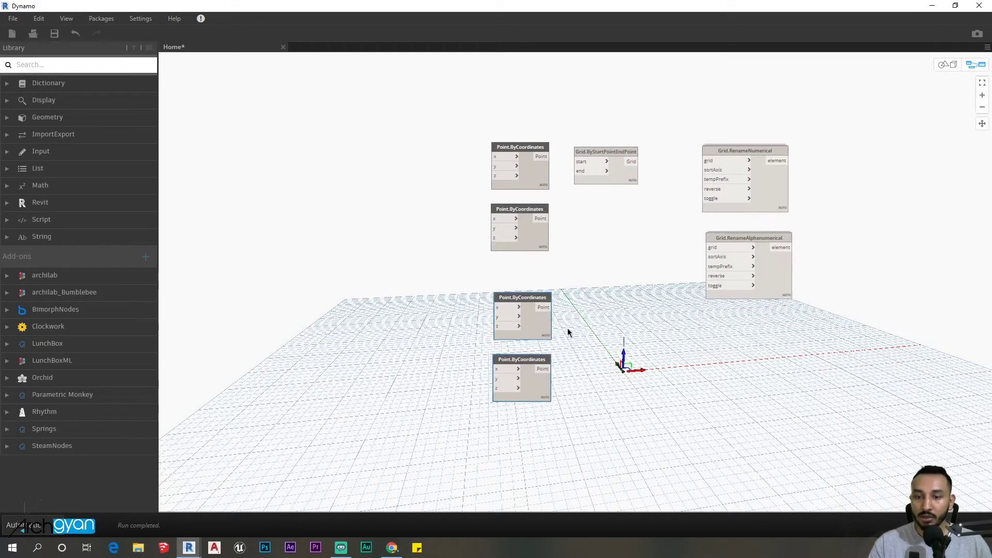
scroll(567, 328, "up", 2)
Add two number sliders named Horizontal No. of Grids and Horizontal Grid Spacing
right_click(387, 216)
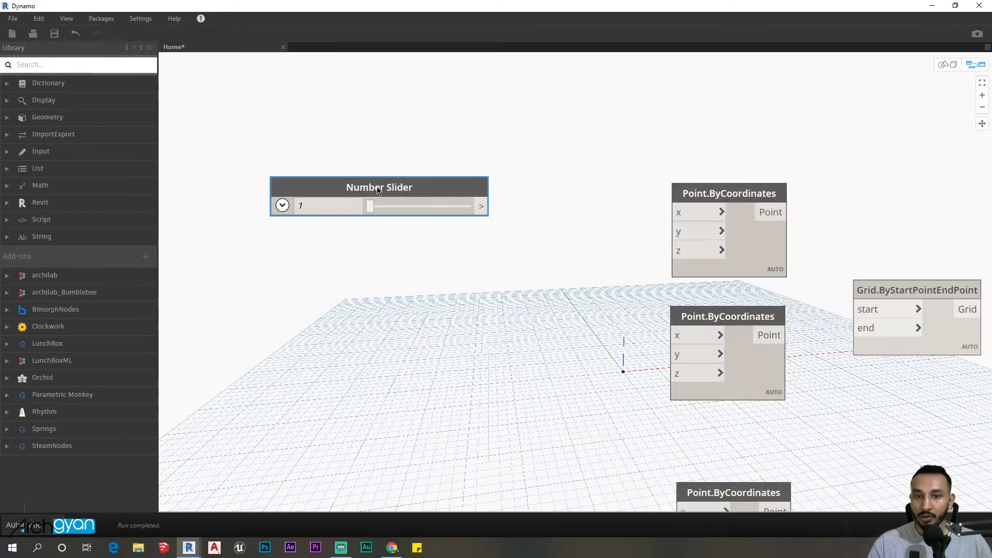
double_click(377, 188)
type("Horizontal Grid Spacing")
key("Return")
left_click(460, 256)
left_click_drag(279, 110, 332, 131)
type("1")
left_click(205, 186)
left_click(275, 310)
left_click_drag(285, 167, 293, 208)
Add a 0..#x..#y; code block and wire both sliders into x and y
double_click(381, 221)
type("0")
type("x..")
type("y;")
left_click(387, 200)
scroll(387, 200, "up", 1)
left_click_drag(320, 271, 324, 132)
left_click_drag(318, 190, 311, 290)
left_click_drag(330, 149, 331, 208)
left_click(388, 213)
left_click(496, 241)
left_click(385, 308)
left_click(498, 254)
Set the sliders to 22 grids and 12 spacing, then check the code block's output list
left_click_drag(300, 215, 294, 215)
left_click_drag(268, 308, 279, 309)
left_click(576, 271)
left_click(579, 293)
scroll(541, 327, "down", 5)
scroll(531, 473, "up", 5)
left_click(580, 293)
scroll(463, 357, "down", 2)
left_click_drag(620, 199, 574, 221)
Feed the code block sequence into the y inputs of two Point.ByCoordinates nodes
left_click_drag(594, 314, 568, 328)
left_click_drag(702, 279, 747, 273)
left_click(461, 265)
left_click(540, 233)
middle_click_drag(675, 311, 624, 320)
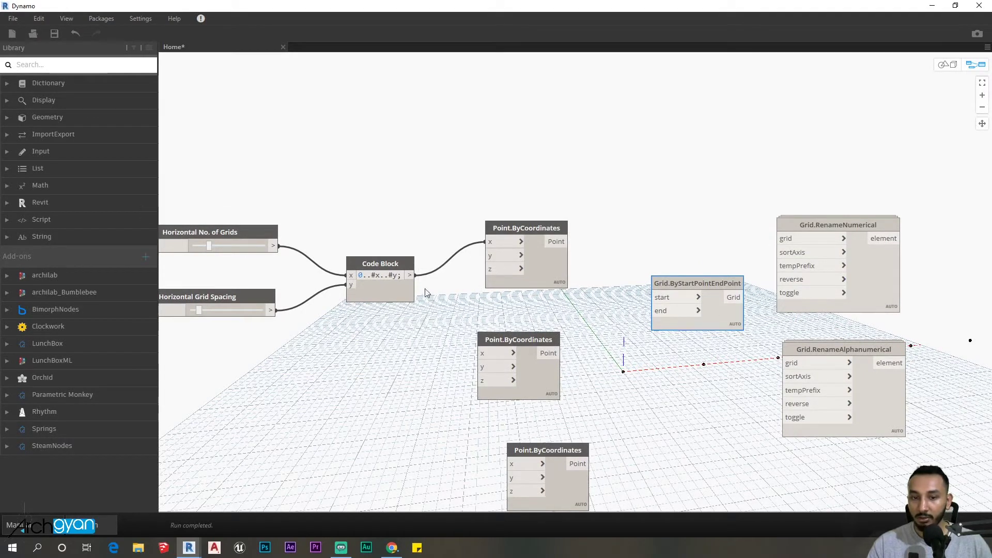
left_click(490, 241)
scroll(637, 372, "down", 2)
scroll(637, 373, "down", 1)
scroll(604, 213, "up", 1)
left_click_drag(591, 280, 559, 262)
left_click(525, 291)
scroll(546, 349, "down", 2)
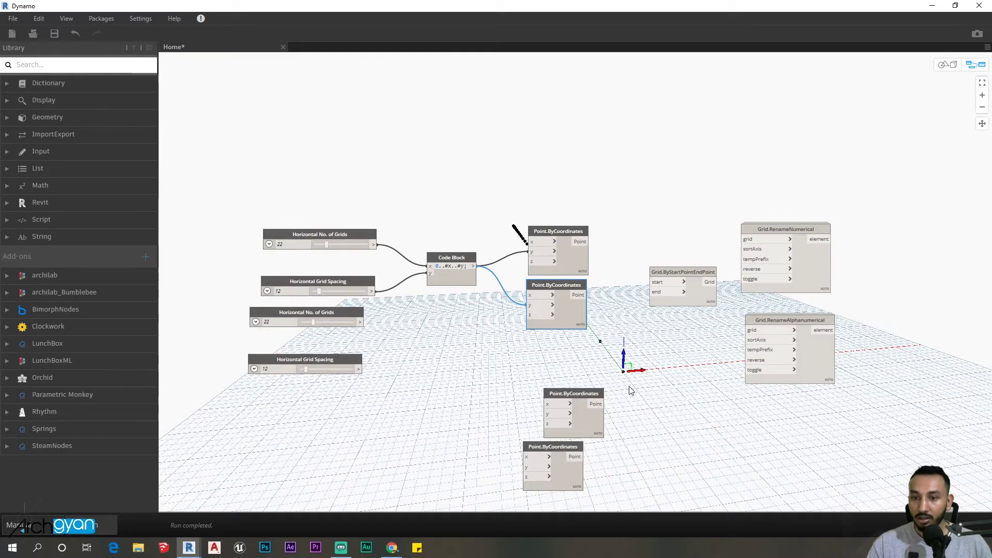
scroll(510, 330, "up", 2)
scroll(457, 342, "up", 1)
Rename the duplicated spacing slider to Horizontal Grid Distance
left_click_drag(266, 370, 259, 422)
double_click(267, 320)
key("End")
key("BackSpace")
key("BackSpace")
key("BackSpace")
key("BackSpace")
key("BackSpace")
key("BackSpace")
key("BackSpace")
type("Grid Offset")
key("ctrl+shift+Left")
key("BackSpace")
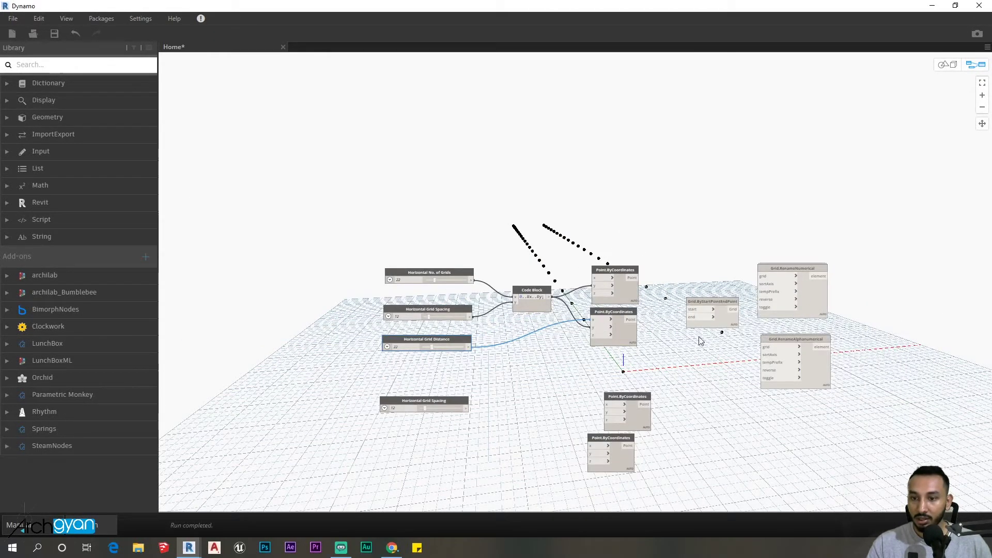
scroll(376, 356, "up", 2)
scroll(325, 356, "up", 3)
scroll(367, 331, "down", 2)
scroll(436, 346, "down", 3)
left_click_drag(310, 354, 303, 354)
scroll(450, 350, "up", 2)
Multiply grid count by spacing (264) and feed the product into a point node
right_click(448, 341)
left_click(466, 364)
left_click(342, 202)
left_click(468, 354)
scroll(463, 354, "down", 2)
left_click(448, 339)
left_click(537, 321)
left_click(596, 302)
scroll(597, 302, "down", 1)
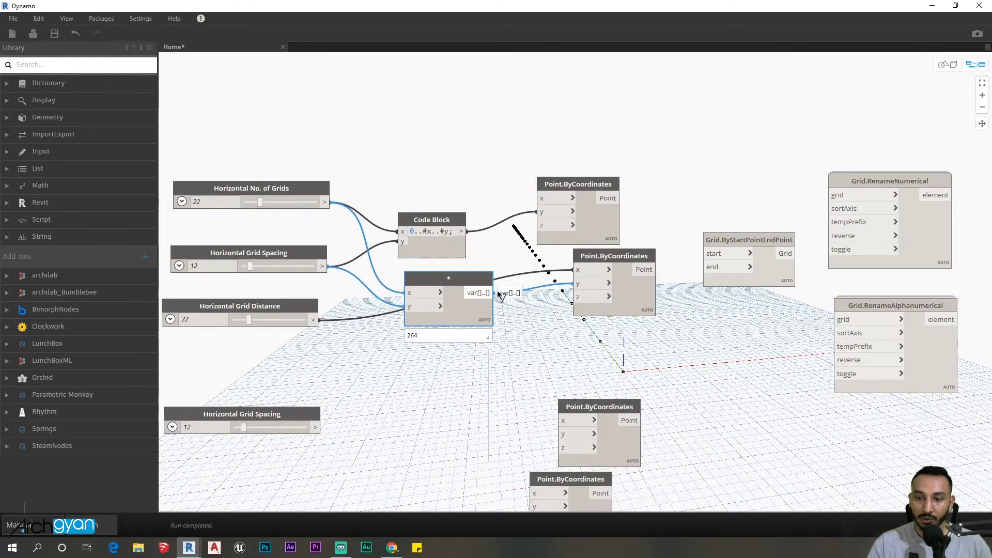
left_click(497, 291)
left_click(577, 272)
scroll(458, 216, "up", 1)
Orbit the 3D preview to inspect the two rows of grid points
key("ctrl+b")
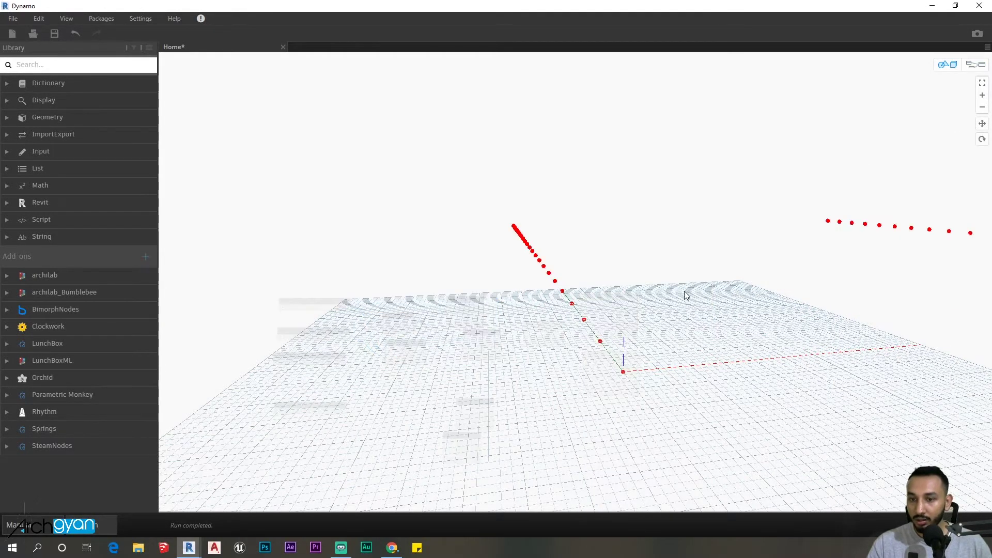
scroll(686, 295, "down", 5)
right_click_drag(685, 294, 667, 418)
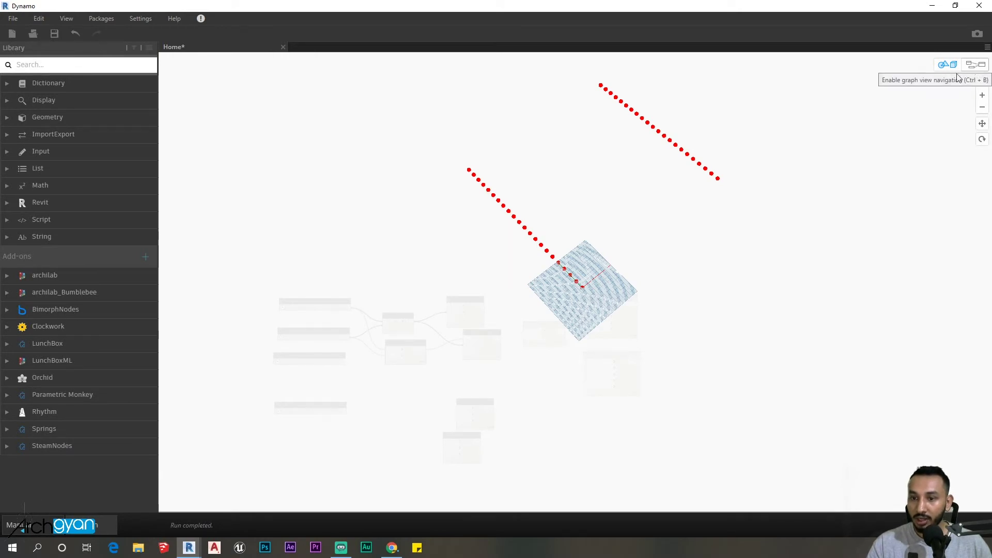
mouse_move(687, 283)
right_mouse_down()
mouse_move(725, 283)
mouse_move(652, 316)
right_mouse_up()
key("ctrl+b")
left_click(651, 281)
scroll(597, 334, "down", 4)
scroll(574, 233, "down", 1)
left_click_drag(620, 299, 644, 299)
scroll(646, 300, "up", 3)
scroll(588, 305, "down", 4)
Delete the Horizontal Grid Distance slider
middle_click_drag(447, 365, 460, 280)
left_click_drag(597, 425, 593, 339)
scroll(356, 362, "up", 2)
right_click(364, 317)
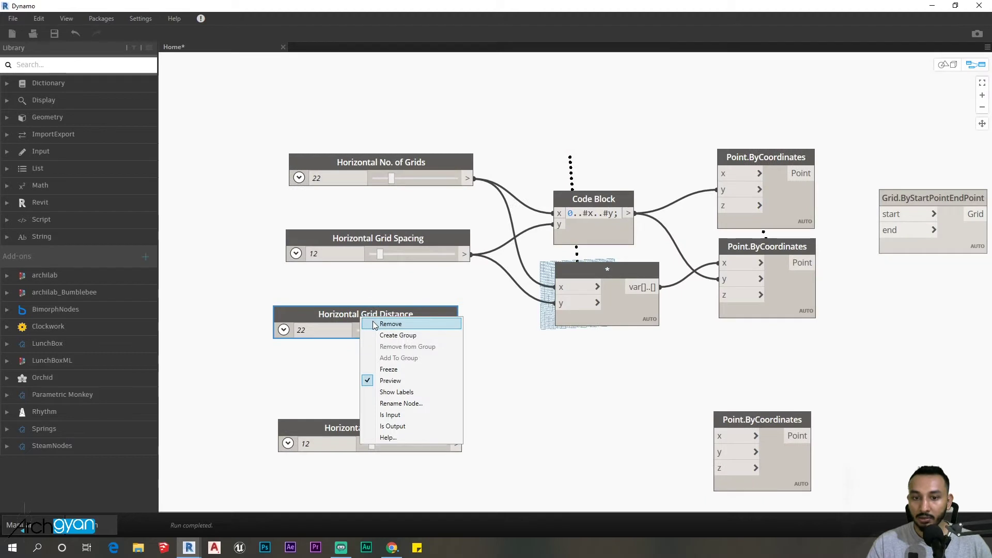
left_click(373, 324)
Rename the copied sliders to Vertical No. of Grids and Vertical Grid Spacing
double_click(363, 308)
double_click(428, 257)
type("Vertical Grid Spacing")
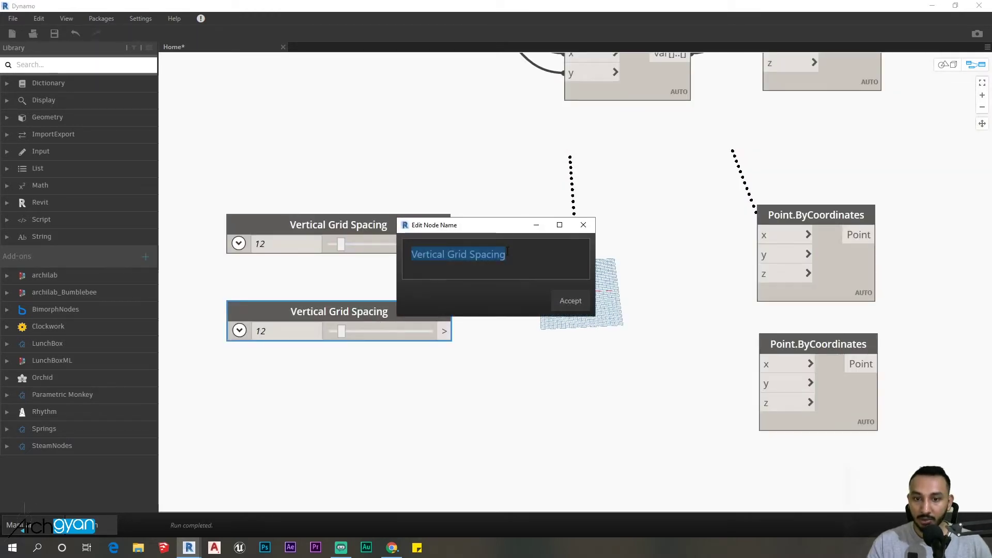
double_click(486, 255)
left_click(569, 302)
scroll(421, 423, "down", 2)
double_click(376, 387)
double_click(466, 259)
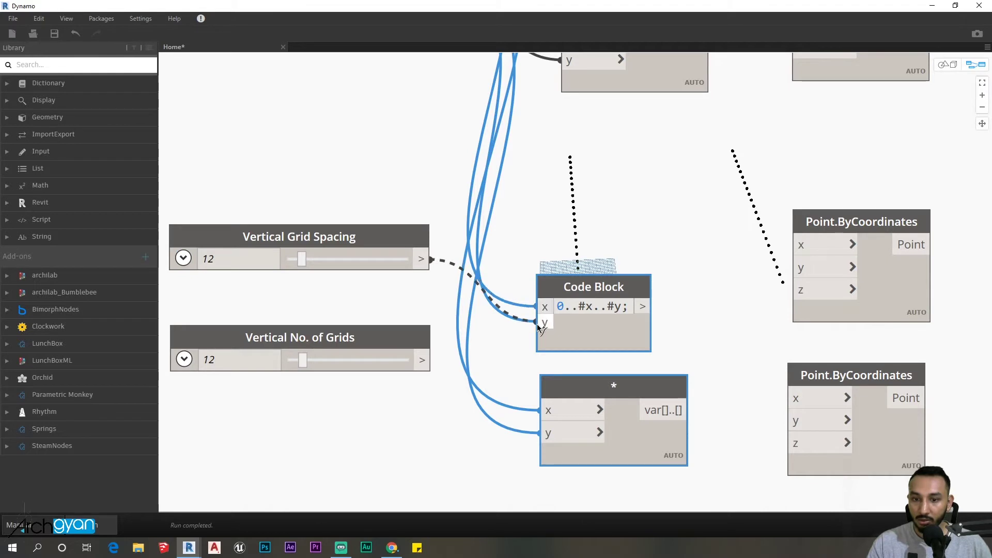
Wire the vertical sliders through the code block and multiplication into two point nodes
left_click(537, 324)
left_click(423, 359)
left_click(543, 307)
left_click_drag(389, 335, 341, 194)
scroll(376, 181, "down", 3)
left_click(511, 410)
scroll(544, 383, "up", 1)
scroll(616, 345, "up", 1)
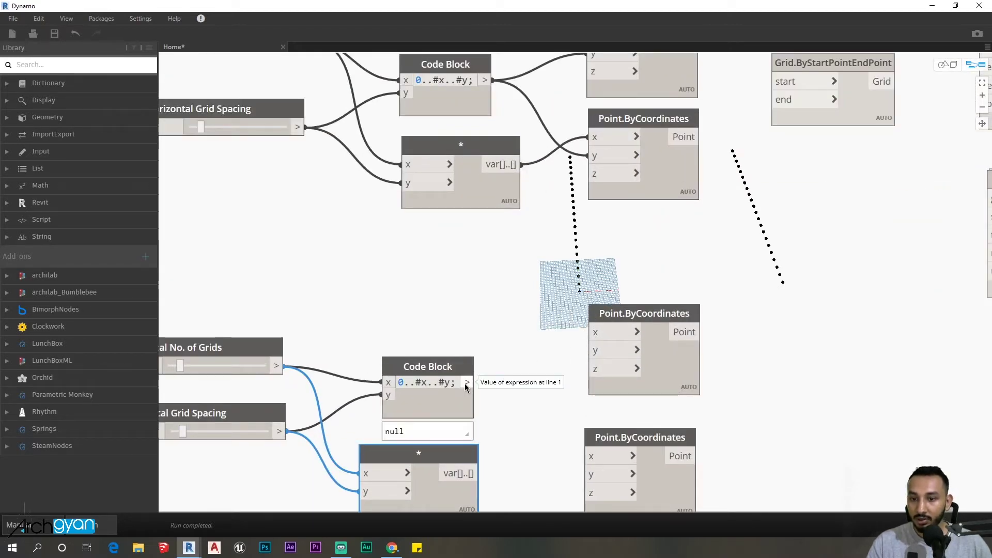
left_click(465, 383)
left_click(596, 333)
scroll(596, 332, "down", 1)
left_click_drag(466, 438, 474, 436)
left_click(474, 435)
left_click(563, 439)
scroll(695, 288, "down", 2)
scroll(522, 377, "up", 2)
scroll(556, 348, "down", 2)
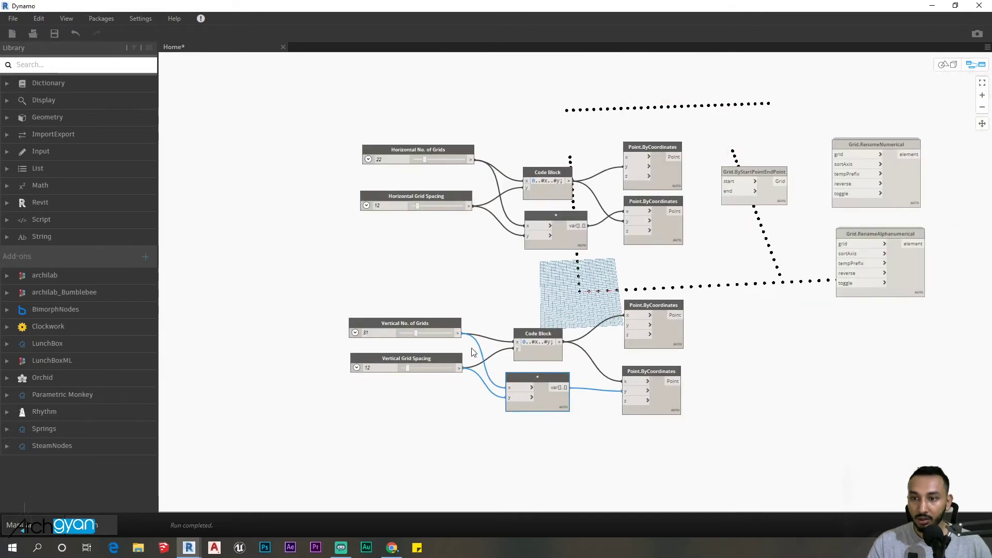
scroll(589, 295, "up", 3)
Paste a second Grid.ByStartPointEndPoint node and wire points to both grids' start and end inputs
key("ctrl+v")
middle_click_drag(665, 427, 652, 442)
left_click(521, 90)
left_click(604, 143)
middle_click_drag(574, 372, 473, 276)
left_click(457, 253)
left_click(541, 291)
left_click(455, 351)
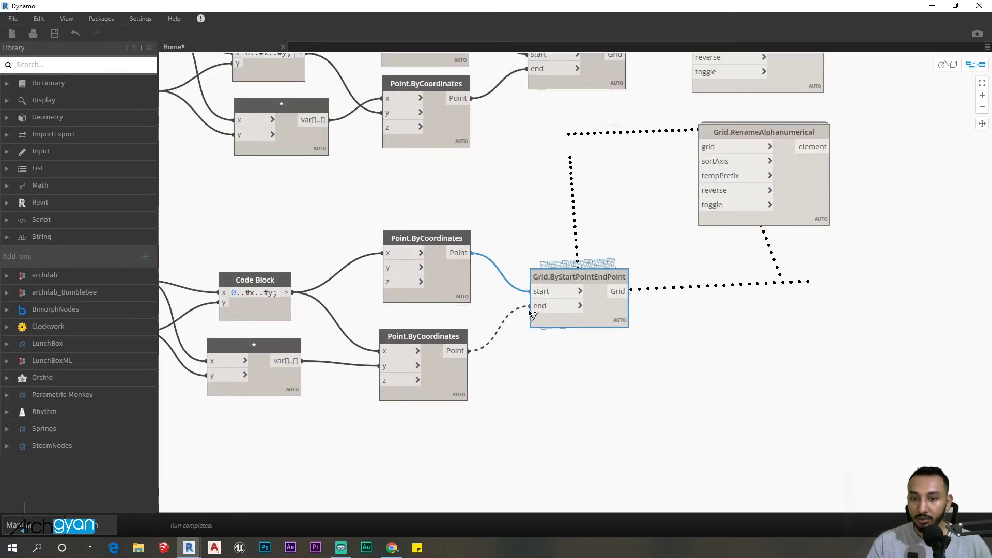
left_click(540, 305)
Inspect the generated grid lines, including grid 29, in the Revit plan, then return to Dynamo
left_click(932, 5)
scroll(427, 334, "down", 3)
scroll(402, 357, "down", 3)
scroll(462, 329, "up", 4)
scroll(462, 328, "up", 3)
scroll(457, 333, "up", 3)
left_click(432, 349)
scroll(432, 343, "up", 1)
left_click(399, 262)
scroll(427, 308, "down", 2)
left_click(188, 548)
scroll(577, 297, "down", 2)
scroll(578, 296, "up", 3)
scroll(618, 315, "down", 1)
right_click(450, 370)
Paste a multiplication node and feed it a -1 code block
key("ctrl+v")
left_click_drag(535, 430, 518, 375)
left_click(432, 413)
scroll(431, 413, "up", 2)
double_click(381, 417)
type("-1")
scroll(582, 404, "down", 3)
left_click_drag(489, 411, 516, 403)
scroll(435, 403, "up", 2)
scroll(403, 396, "up", 1)
Duplicate the spacing slider as Vertical Grid Offset and connect it to the multiplication
left_click(311, 271)
key("ctrl+c")
key("ctrl+v")
double_click(354, 334)
double_click(486, 254)
type("Offset")
key("Return")
left_click(413, 349)
left_click(537, 393)
scroll(341, 398, "down", 1)
scroll(534, 398, "up", 1)
Move the offset nodes above the grid nodes and feed their product into a point's y input
middle_click_drag(535, 398, 588, 402)
left_click_drag(543, 411, 233, 364)
left_click_drag(486, 411, 487, 211)
scroll(487, 211, "up", 1)
left_click(463, 194)
left_click(564, 327)
scroll(543, 310, "down", 1)
scroll(542, 310, "down", 2)
Check the context menus of the upper and lower grid-from-points nodes
left_click(638, 152)
right_click(638, 152)
left_click(675, 240)
left_click(651, 147)
right_click(651, 149)
left_click(680, 214)
right_click(655, 370)
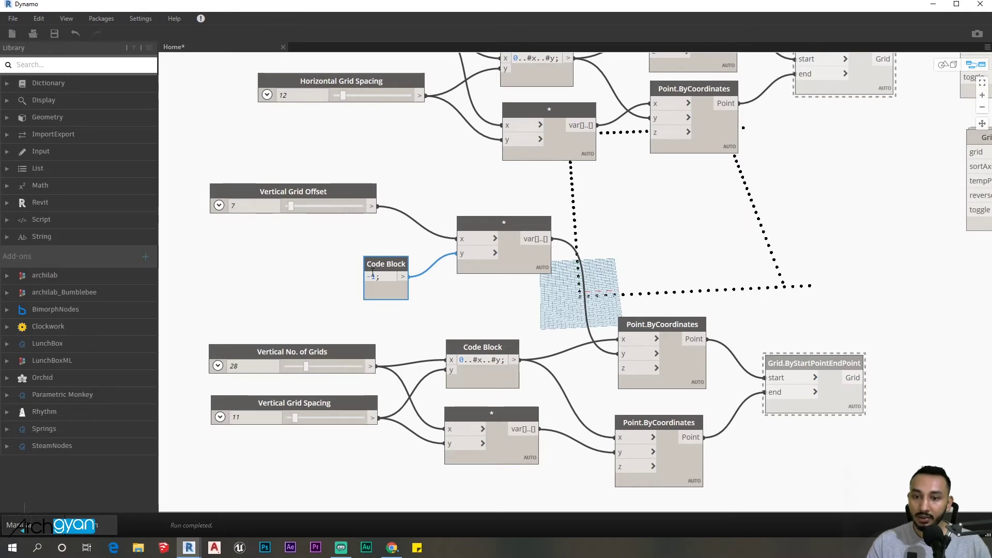
scroll(542, 295, "down", 2)
Copy the offset slider, -1 code block and multiplication group and paste it above
mouse_move(535, 404)
left_mouse_down()
mouse_move(333, 307)
mouse_move(379, 70)
left_mouse_up()
key("ctrl+c")
key("ctrl+v")
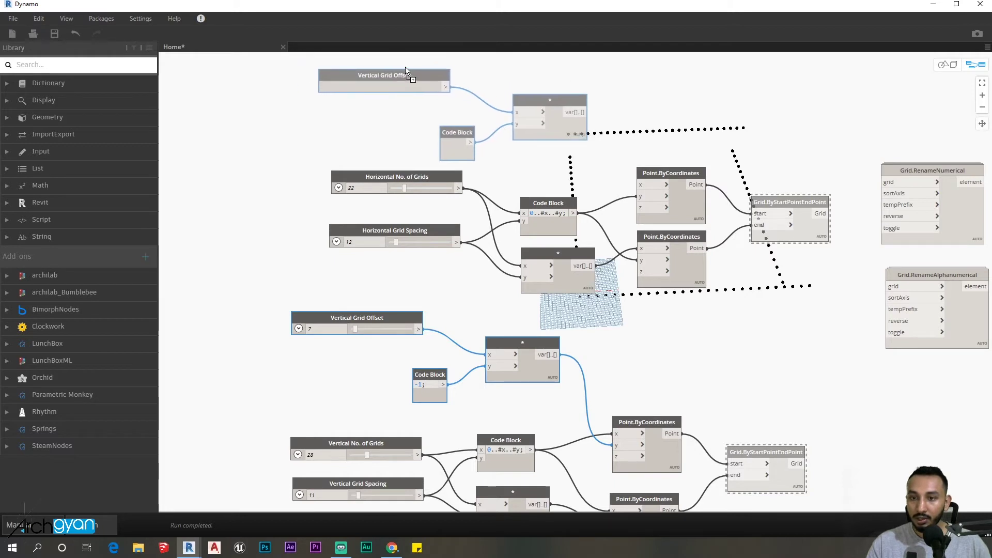
scroll(606, 160, "up", 1)
scroll(606, 161, "down", 1)
scroll(606, 160, "down", 1)
scroll(744, 279, "up", 1)
scroll(753, 291, "up", 1)
left_click(736, 279)
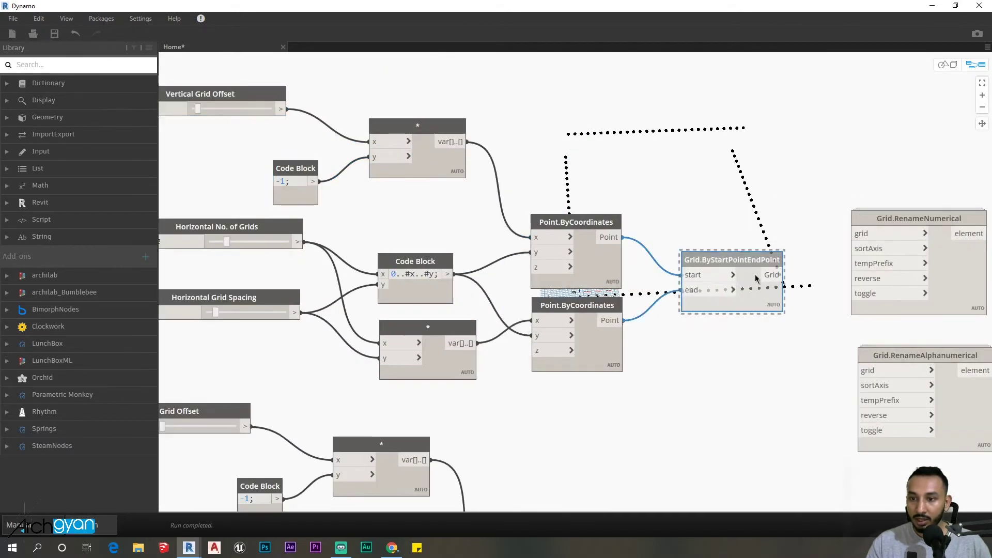
scroll(555, 242, "up", 1)
scroll(556, 242, "down", 1)
left_click(695, 175)
scroll(698, 167, "down", 2)
scroll(702, 158, "up", 2)
Connect the grids to Grid.RenameNumerical and Grid.RenameAlphanumerical
left_click(562, 169)
left_click(659, 267)
middle_click_drag(664, 264, 657, 165)
left_click(523, 434)
left_click(655, 319)
Create a code block for the rename values and begin editing it
middle_click_drag(644, 321, 601, 394)
double_click(422, 270)
left_click_drag(470, 276, 468, 281)
left_click(464, 298)
type(";")
Fill a code block with the values "X", "Y", "_temp", "_yo", true and false
key("Return")
type("mp\";")
key("Return")
type(";")
key("Return")
type("\"x")
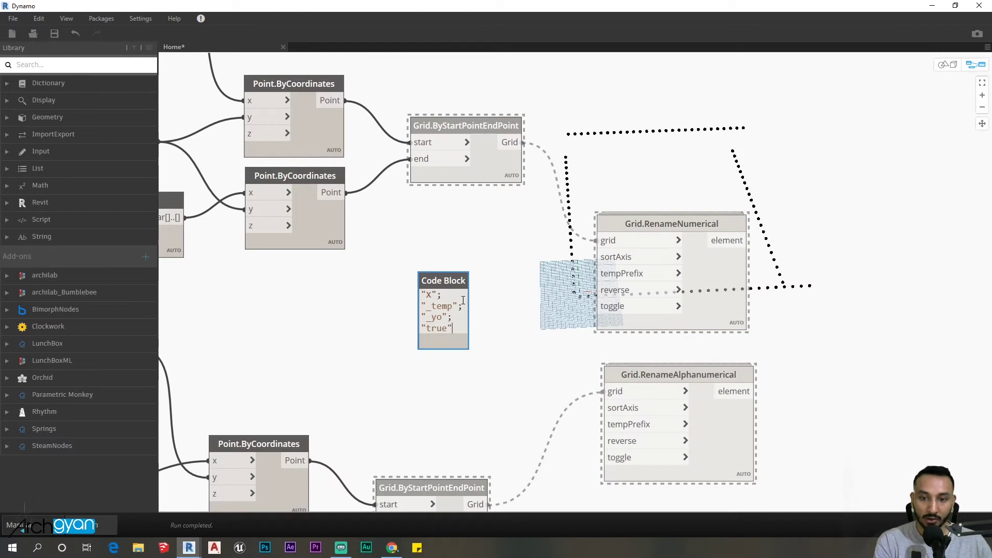
type("\"")
key("BackSpace")
type("true;")
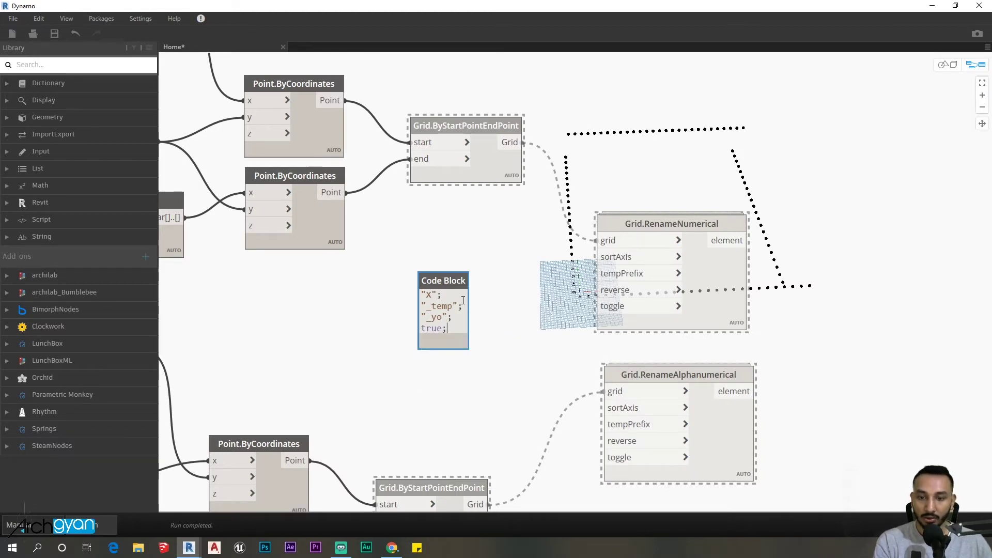
key("Return")
type("false;")
left_click(512, 326)
Wire X to the numerical rename sortAxis and Y to the alphanumerical sortAxis
left_click(473, 294)
left_click(609, 262)
double_click(455, 294)
key("Return")
type("\"y\";")
left_click(473, 305)
left_click(605, 407)
Connect "_temp" to the tempPrefix inputs of both Rename nodes
left_click(473, 316)
left_click(599, 274)
left_click(473, 318)
left_click(605, 424)
middle_click_drag(469, 344, 410, 303)
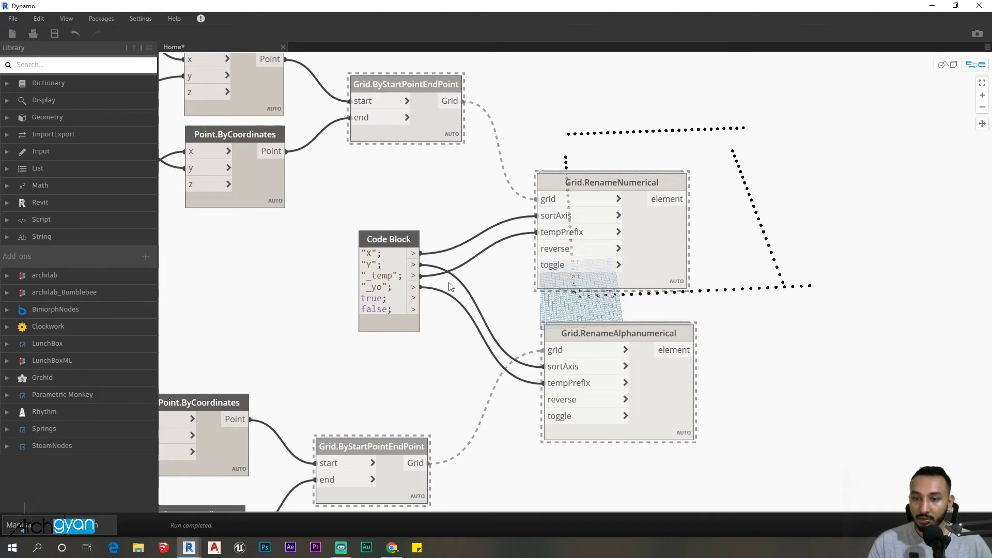
Wire false to both reverse inputs and true to the numerical rename toggle
left_click(414, 312)
mouse_move(420, 309)
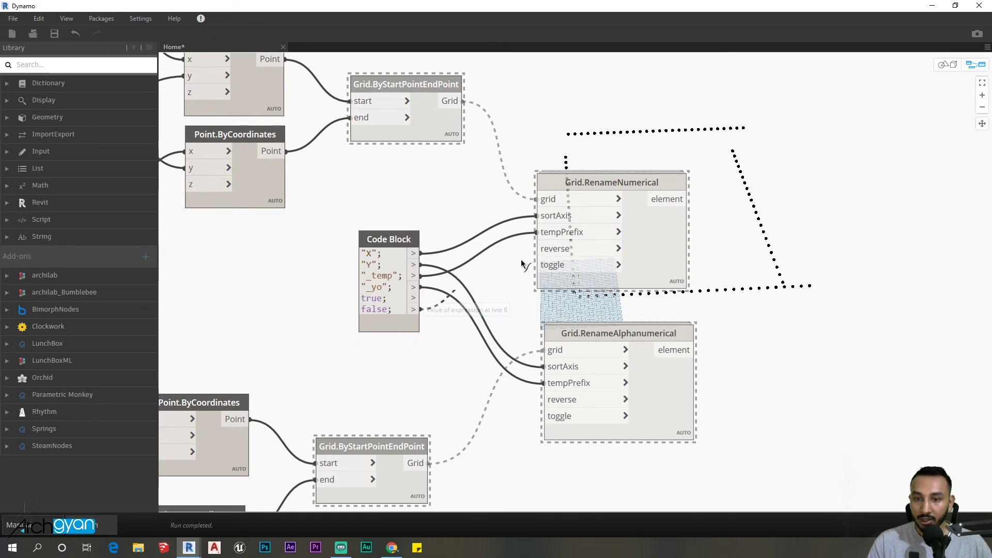
left_click(536, 248)
left_click(417, 309)
left_click(544, 399)
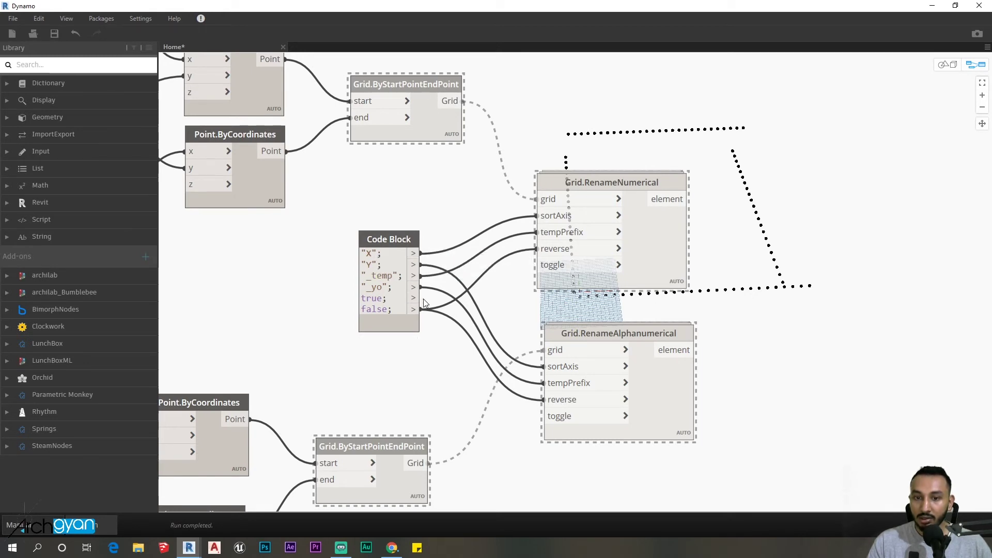
left_click(416, 298)
left_click(537, 266)
scroll(525, 378, "down", 2)
Move Dynamo aside to check the Revit plan's grids labelled 01, 02 and A, B, C
right_click(426, 373)
left_click_drag(844, 22, 846, 155)
left_click_drag(843, 204, 489, 205)
left_click_drag(310, 147, 298, 23)
left_click(429, 8)
scroll(376, 433, "down", 2)
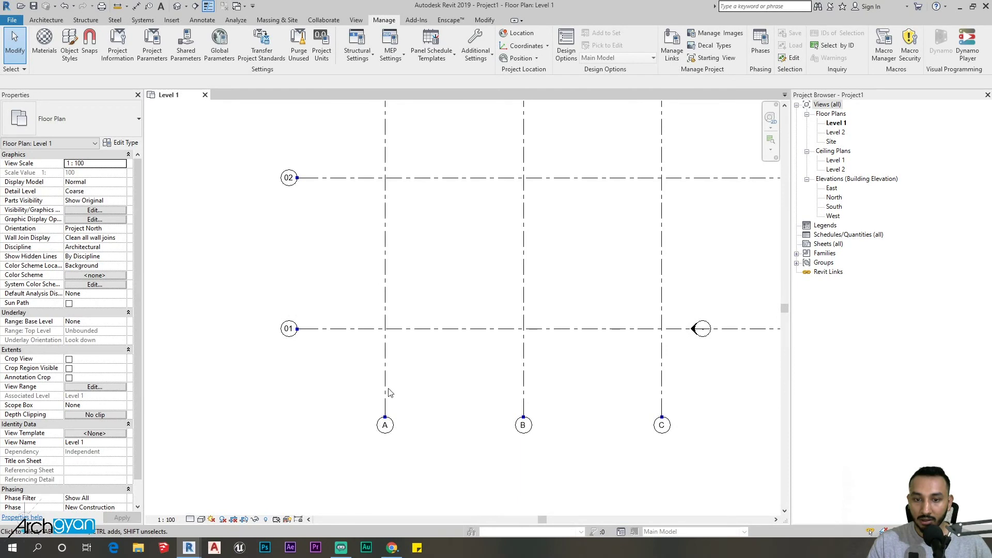